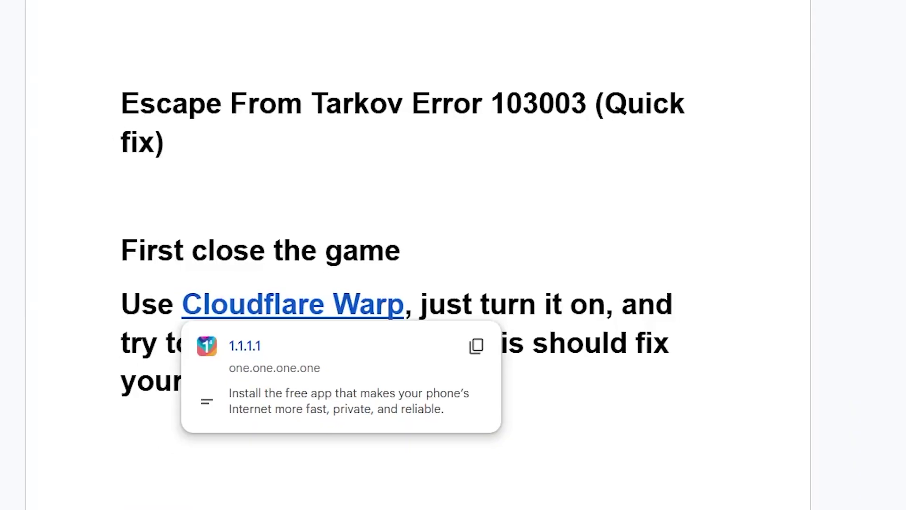
Step: Open the 1.1.1.1 WARP page and bring up Edge's downloads showing the WARP .msi
{"action": "left_click", "coordinate": [233, 350]}
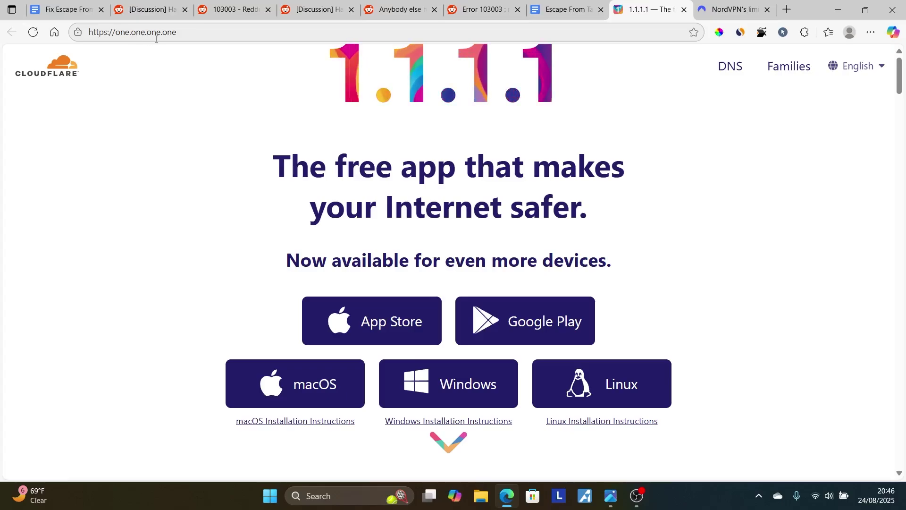
{"action": "left_click", "coordinate": [202, 33]}
{"action": "key", "text": "Escape"}
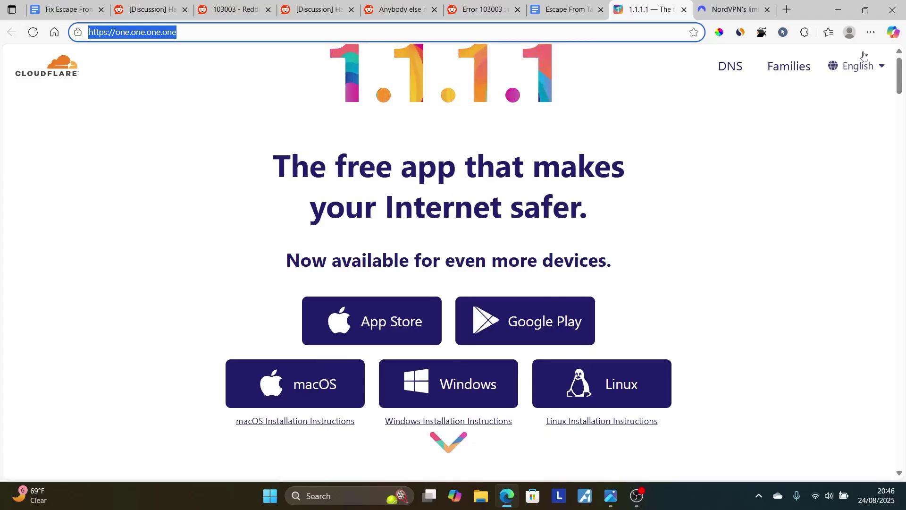
{"action": "left_click", "coordinate": [870, 32]}
Step: Locate the WARP installer in the Downloads folder, then close Explorer and minimize Edge
{"action": "left_click", "coordinate": [713, 195]}
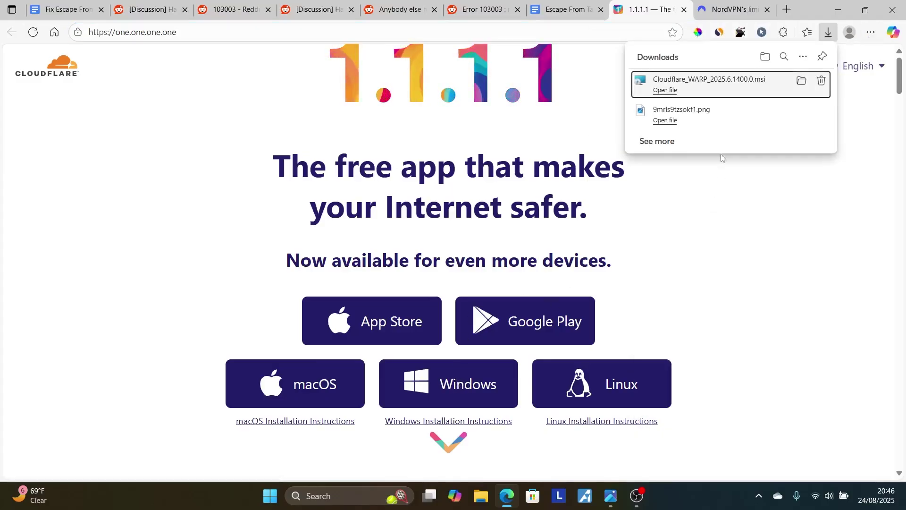
{"action": "left_click", "coordinate": [802, 77]}
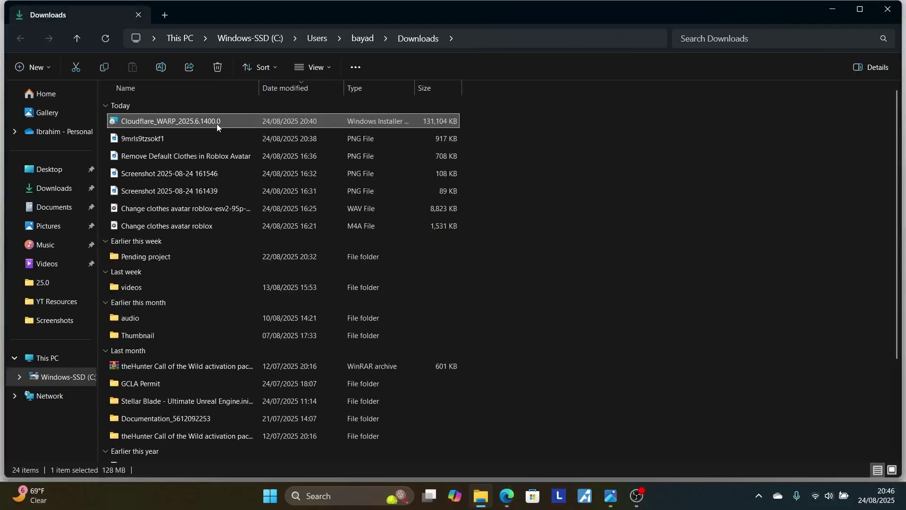
{"action": "left_click", "coordinate": [887, 13]}
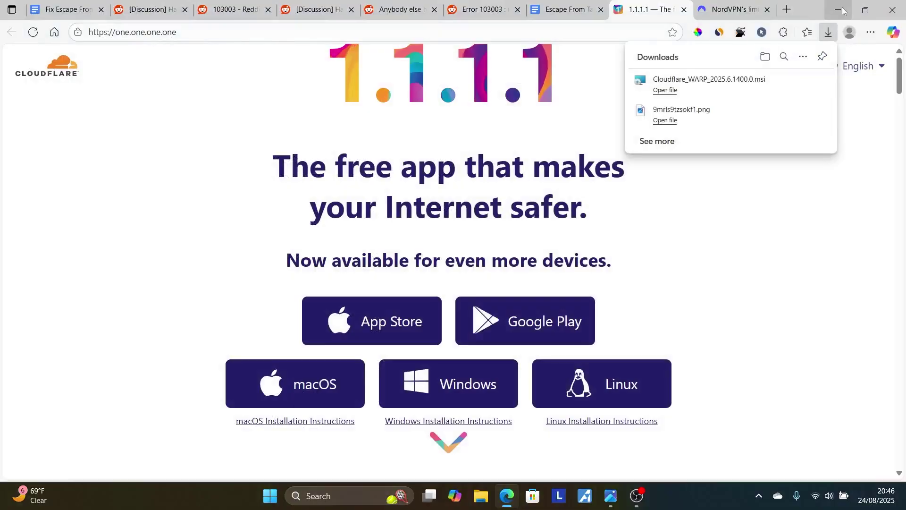
{"action": "left_click", "coordinate": [842, 11]}
Step: Minimize Photos and turn Cloudflare WARP on from its system tray icon
{"action": "left_click", "coordinate": [834, 14]}
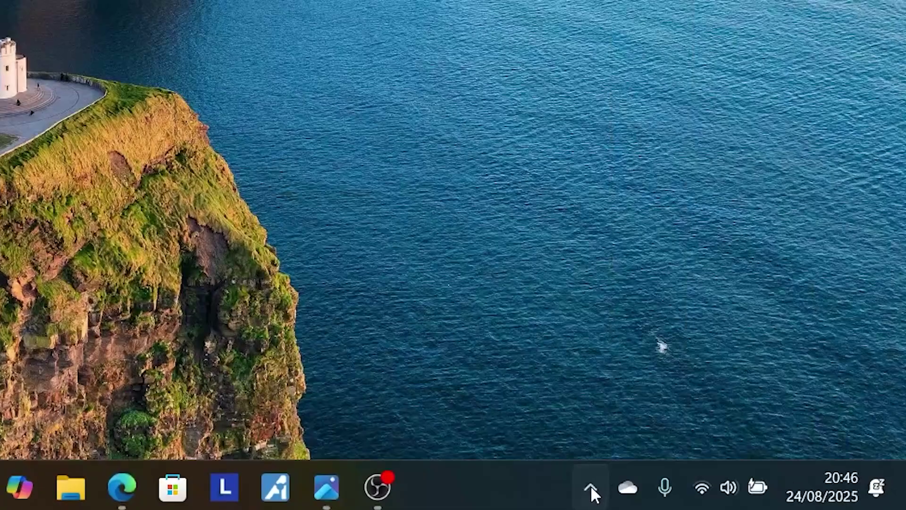
{"action": "left_click", "coordinate": [744, 495]}
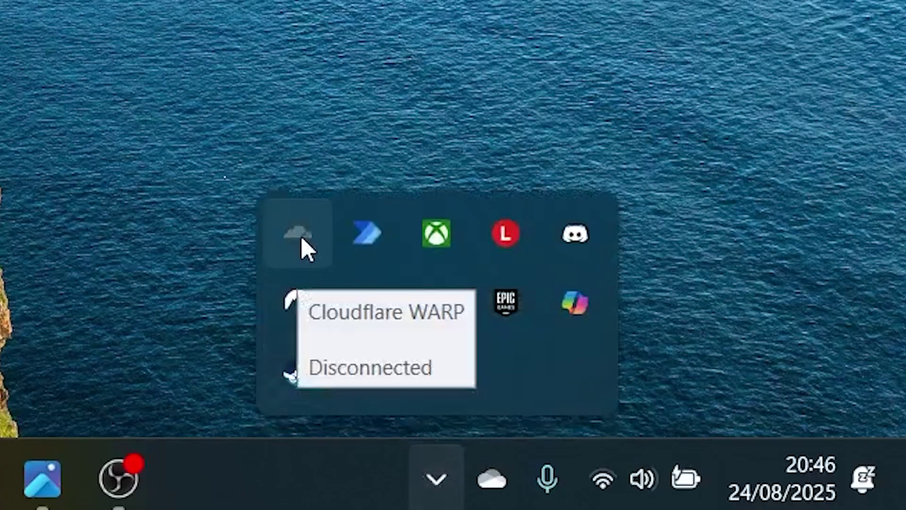
{"action": "left_click", "coordinate": [301, 250]}
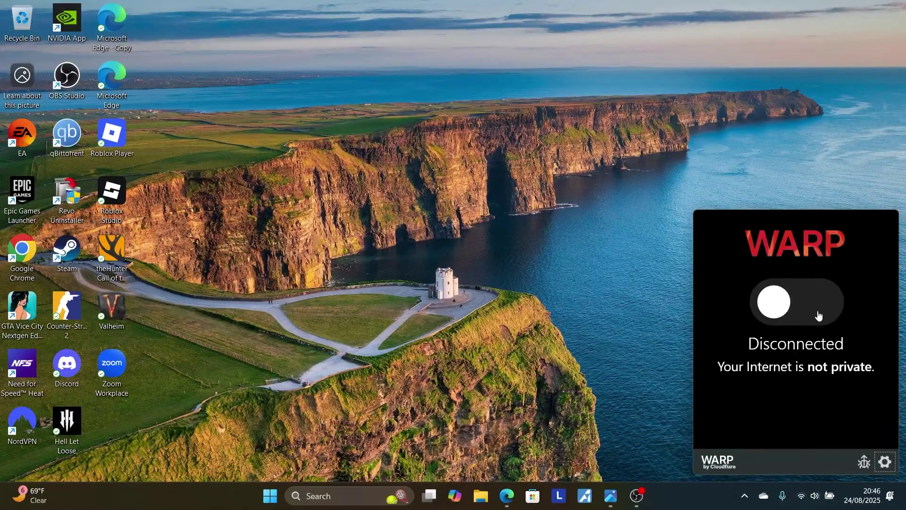
{"action": "left_click", "coordinate": [821, 312]}
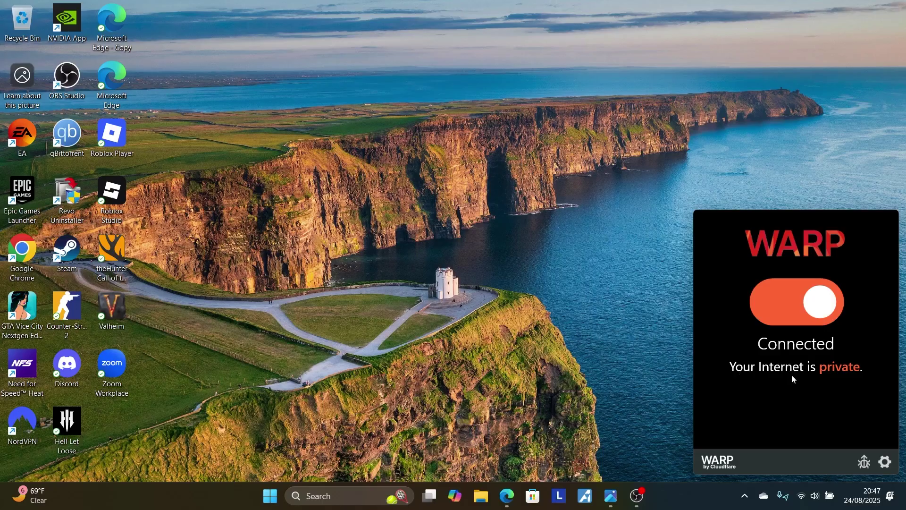
Step: Restore the Photos window showing the Tarkov launcher error screenshot
{"action": "left_click", "coordinate": [607, 492]}
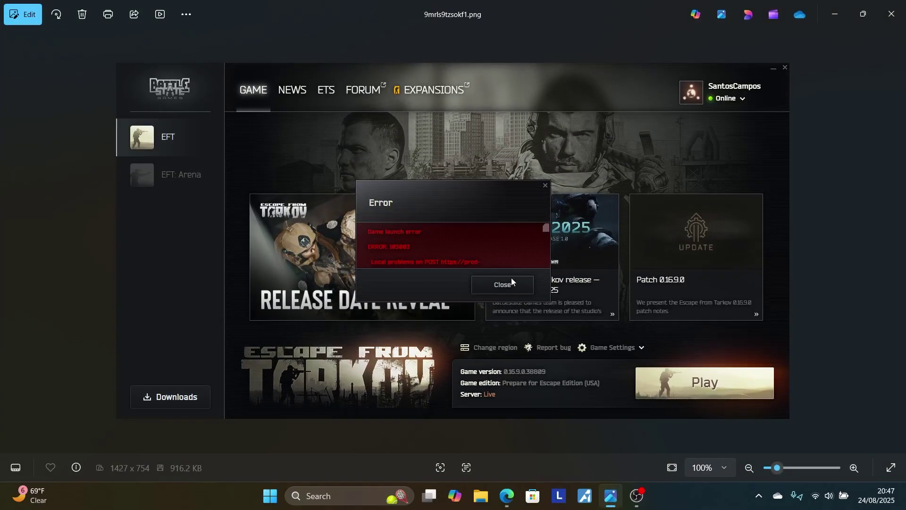